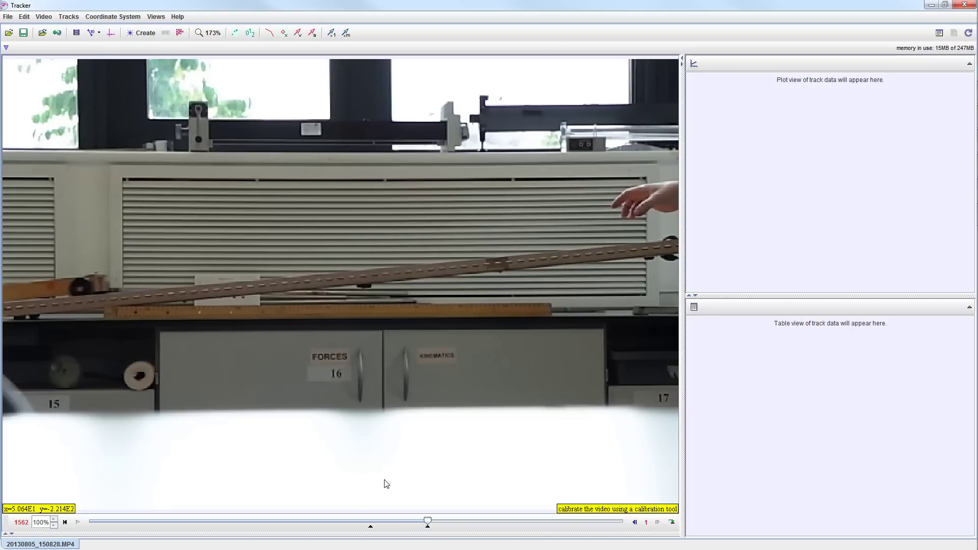
# Step: Return to frame 1299 with the trolley at rest and add a new calibration stick
pyautogui.moveTo(429, 524); pyautogui.dragTo(372, 523)
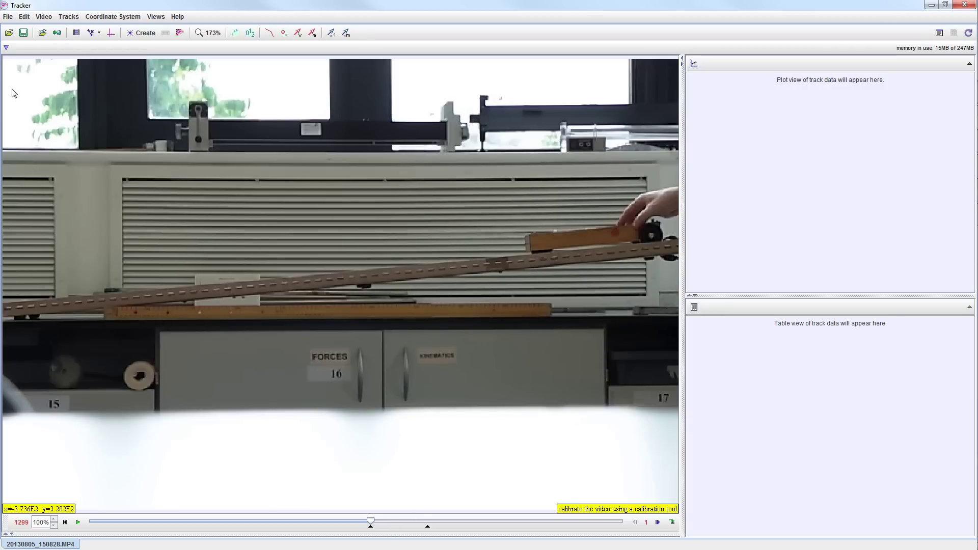
pyautogui.click(94, 32)
pyautogui.moveTo(95, 47)
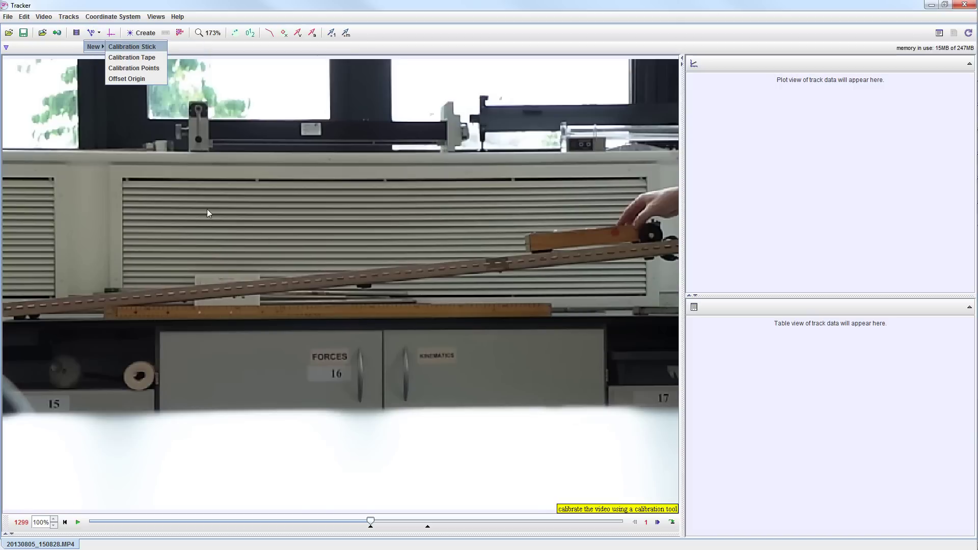
pyautogui.click(131, 47)
# Step: Lay calibration stick A along the metre rule and set its length to 1.000
pyautogui.moveTo(297, 283); pyautogui.dragTo(105, 310)
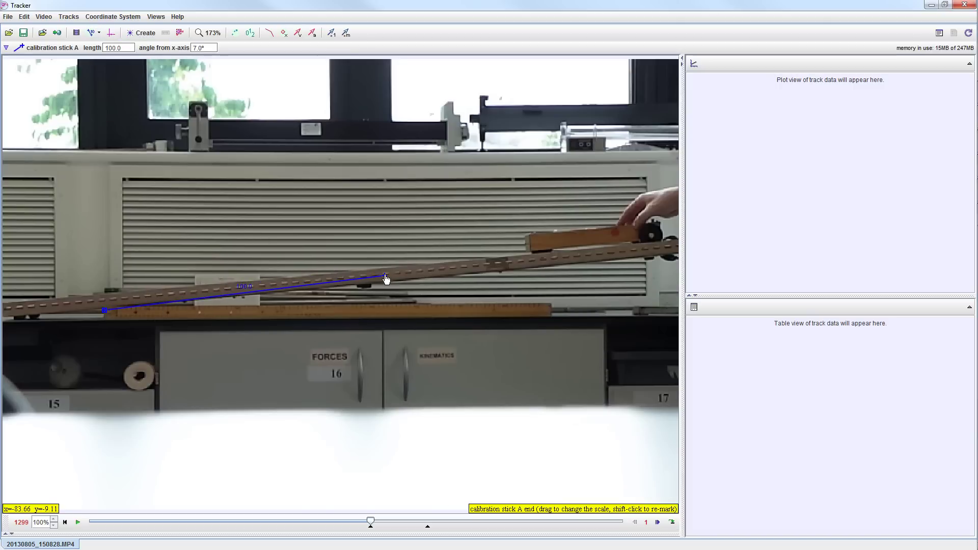
pyautogui.moveTo(385, 278); pyautogui.dragTo(552, 304)
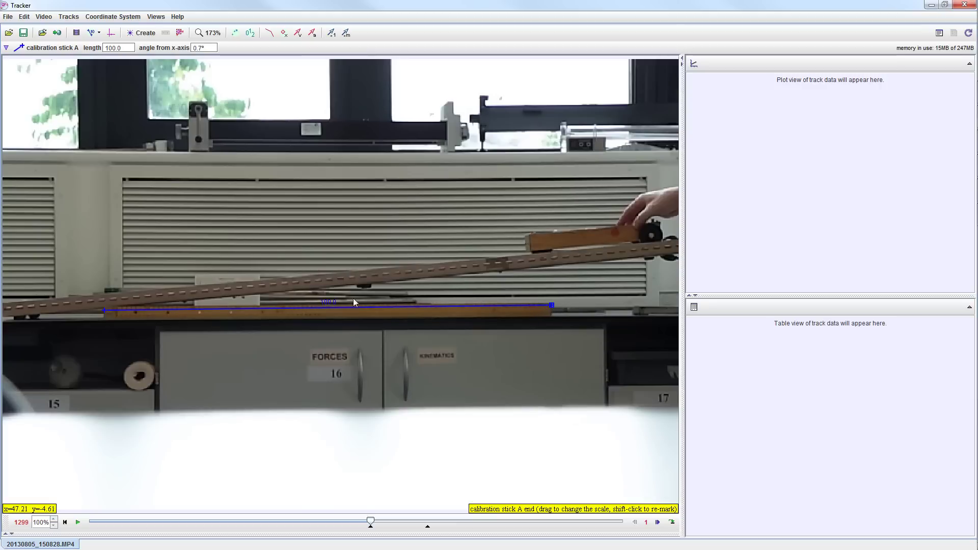
pyautogui.click(329, 303)
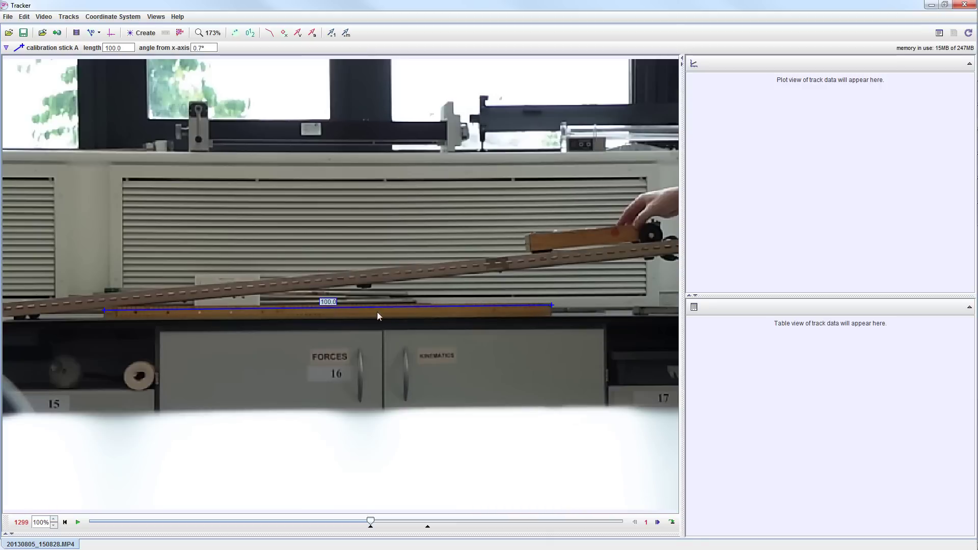
pyautogui.press('BackSpace')
pyautogui.press('Return')
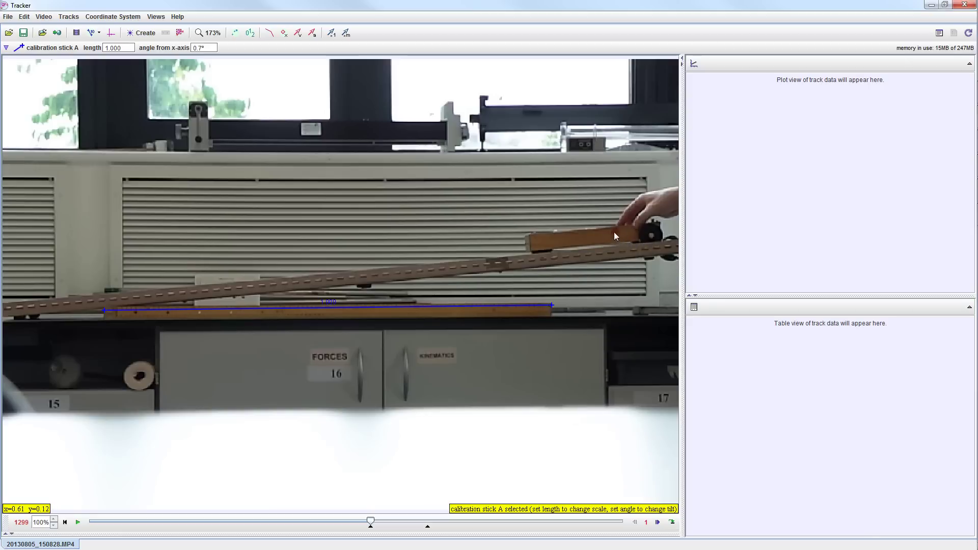
# Step: Create point mass track mass A and open its Autotracker
pyautogui.click(133, 36)
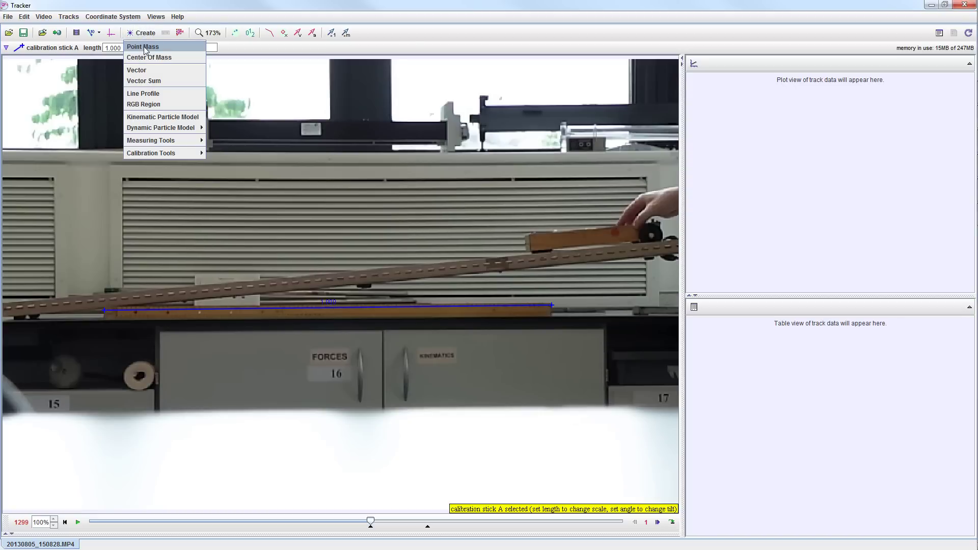
pyautogui.click(145, 49)
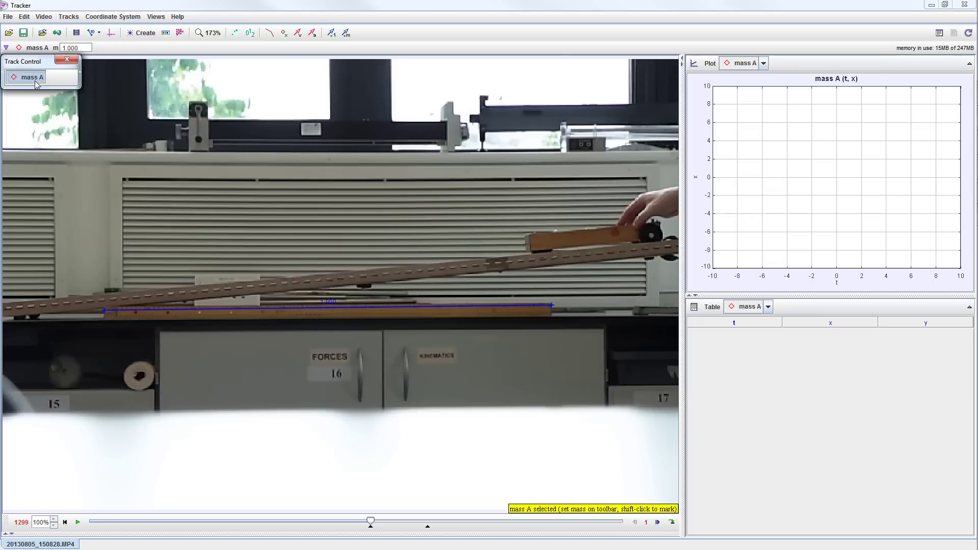
pyautogui.click(35, 80)
pyautogui.click(55, 159)
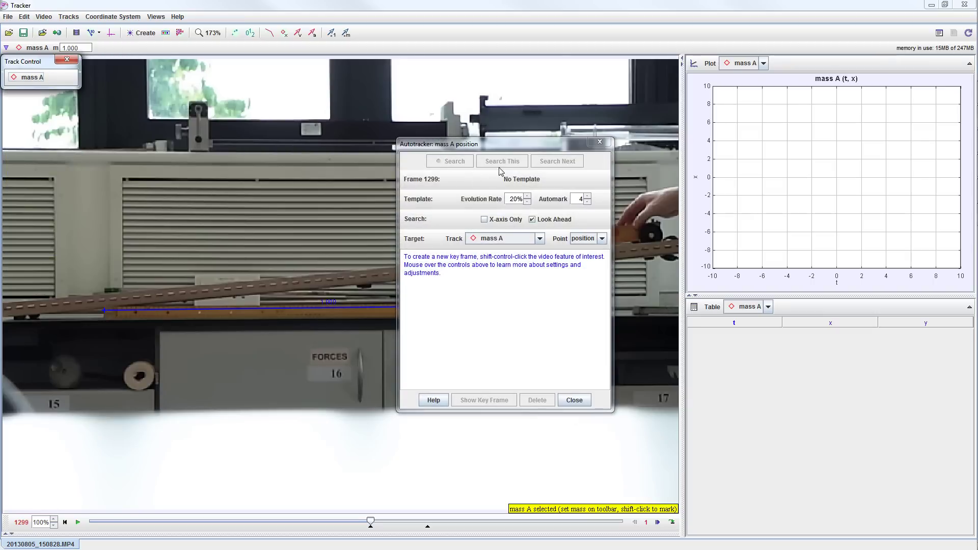
# Step: Mark the trolley's wheel as the key-frame template and start the search
pyautogui.moveTo(525, 145); pyautogui.dragTo(179, 123)
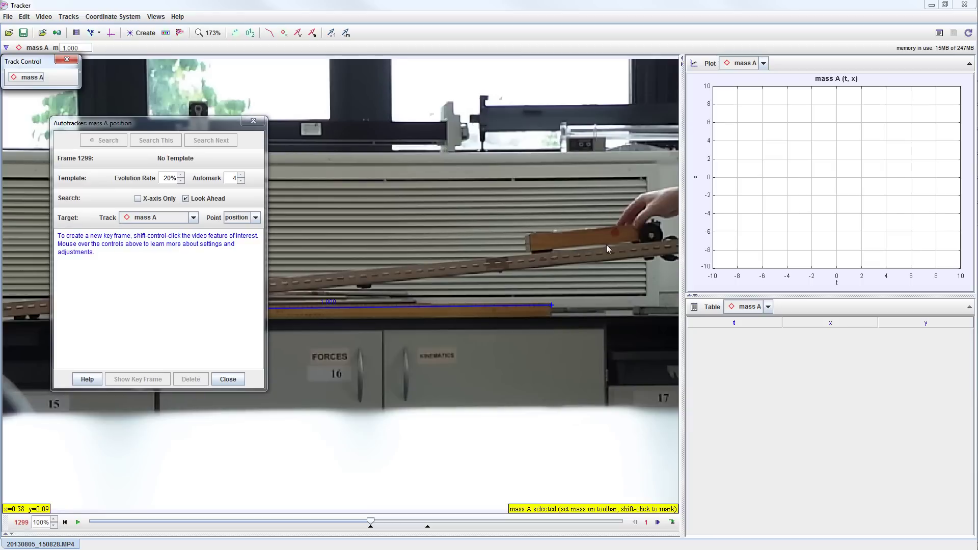
pyautogui.press('shift')
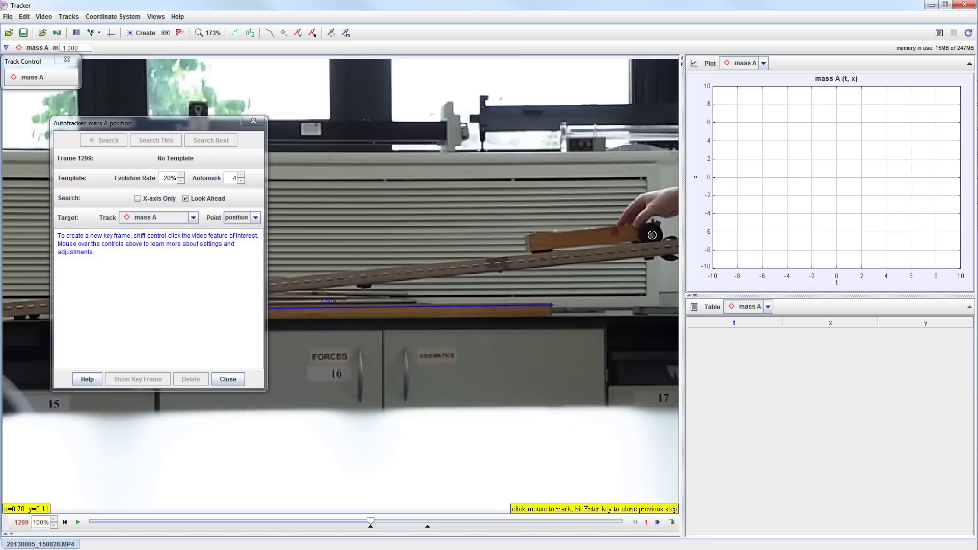
pyautogui.keyDown('ctrl'); pyautogui.keyDown('shift'); pyautogui.click(650, 234); pyautogui.keyUp('shift'); pyautogui.keyUp('ctrl')
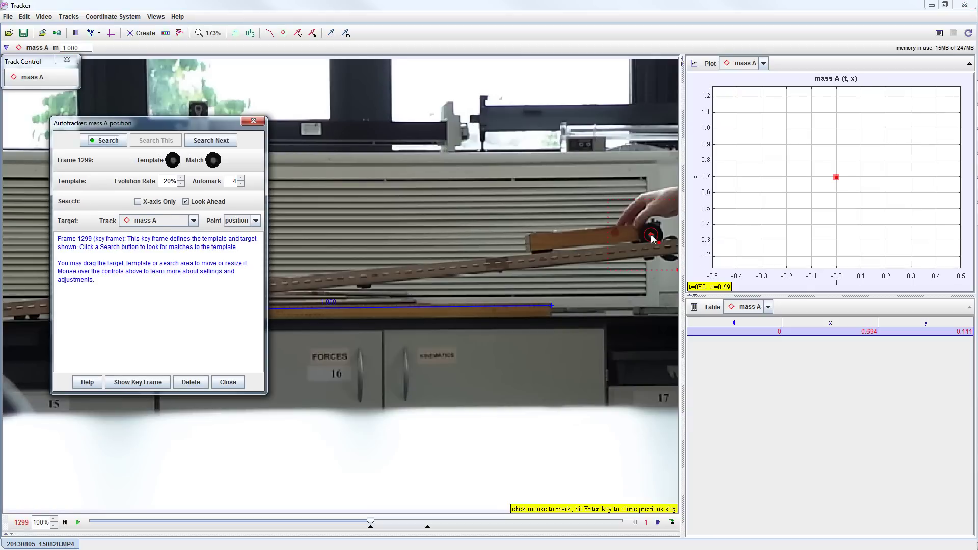
pyautogui.click(113, 141)
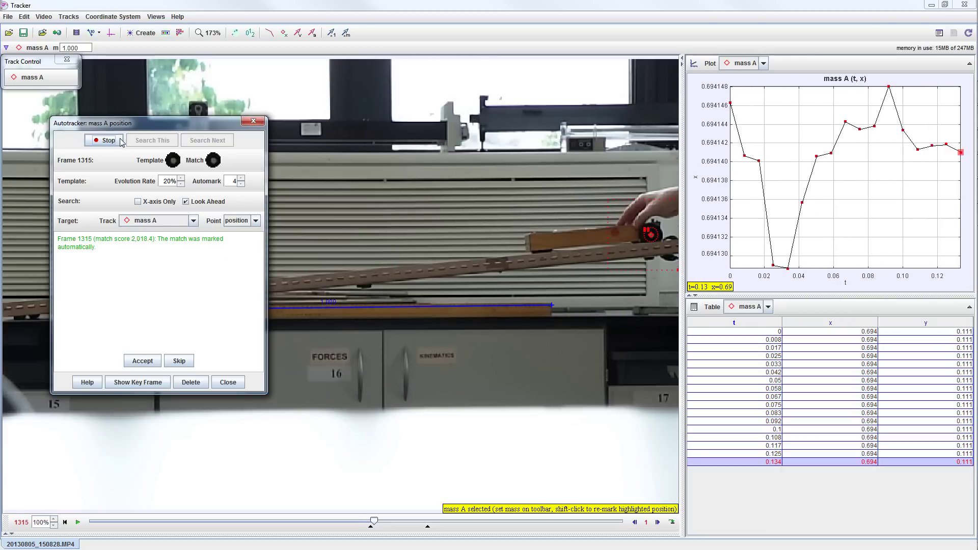
# Step: Keep the Autotracker window aside while mass A is tracked to frame 1562 (t≈2.19 s)
pyautogui.moveTo(166, 123); pyautogui.dragTo(125, 118)
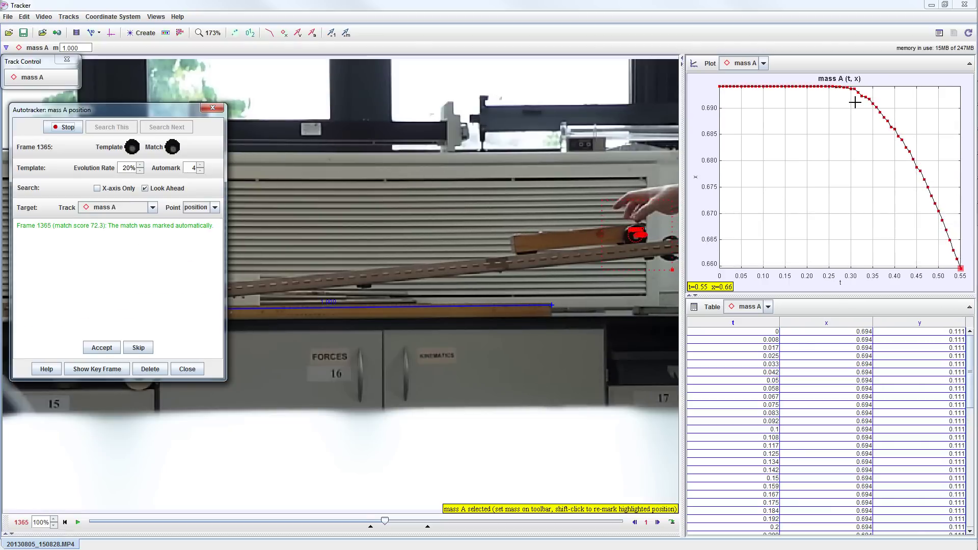
pyautogui.scroll(-15, 969, 351)
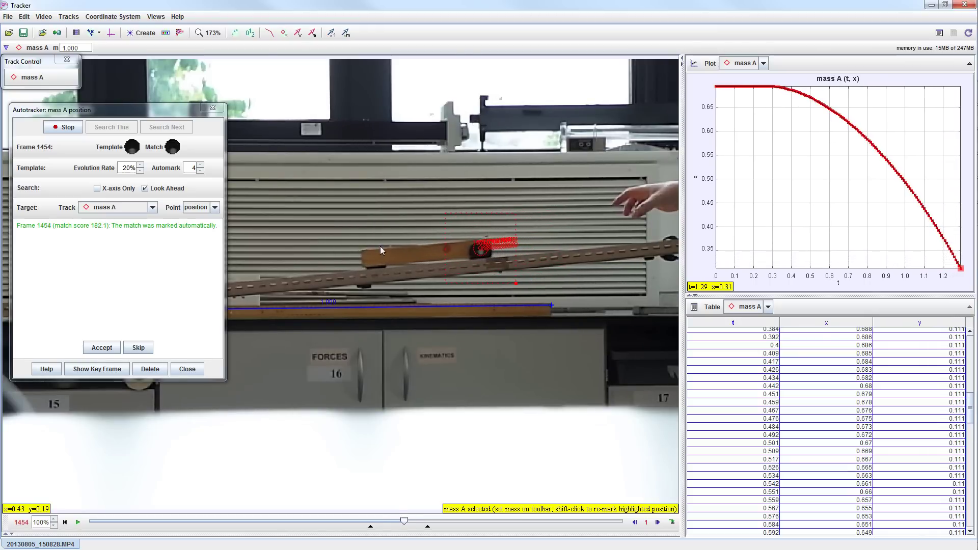
pyautogui.moveTo(167, 111); pyautogui.dragTo(601, 90)
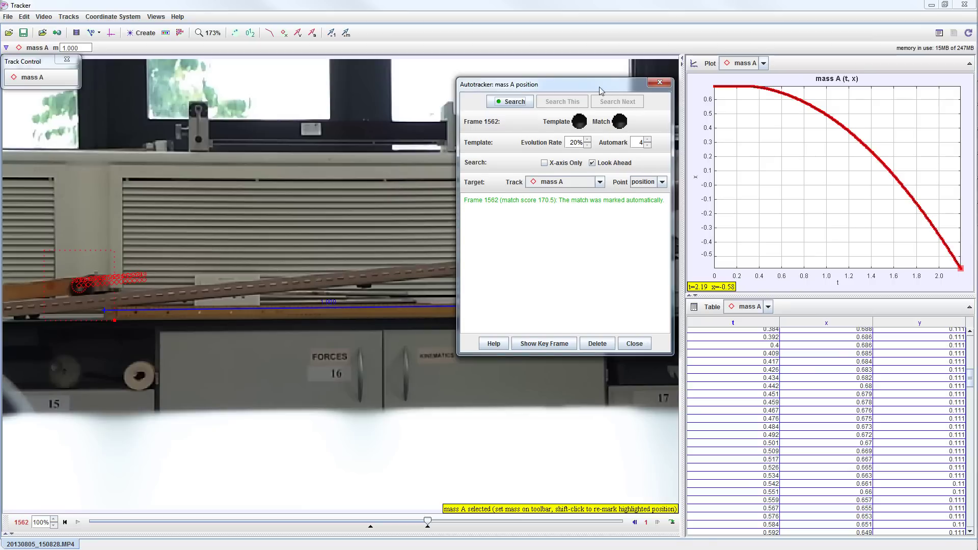
pyautogui.moveTo(604, 87); pyautogui.dragTo(290, 102)
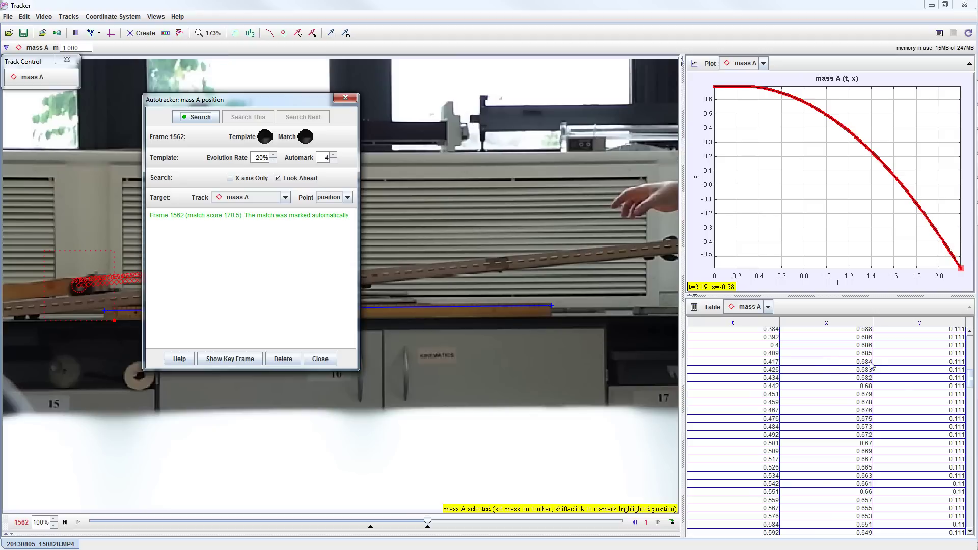
pyautogui.moveTo(971, 382); pyautogui.dragTo(971, 337)
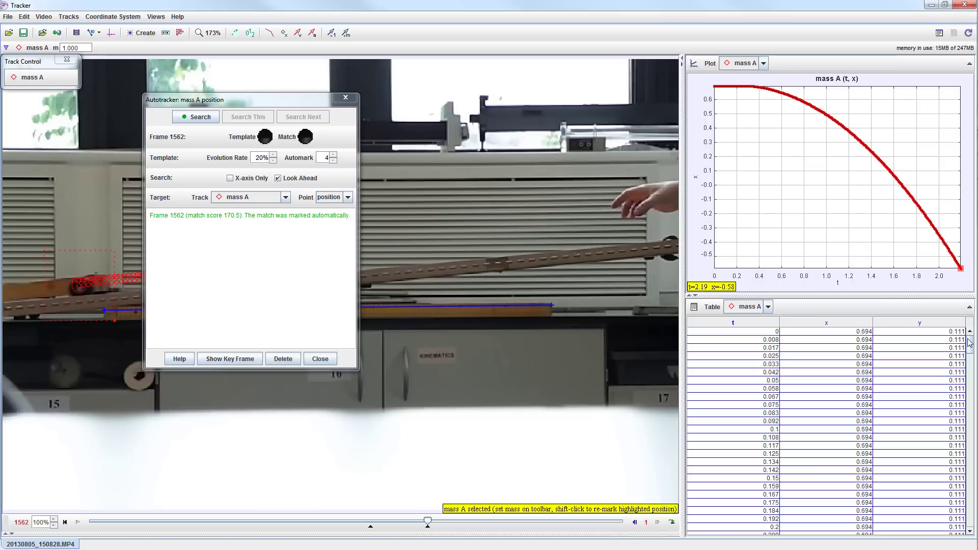
pyautogui.moveTo(971, 341); pyautogui.dragTo(972, 517)
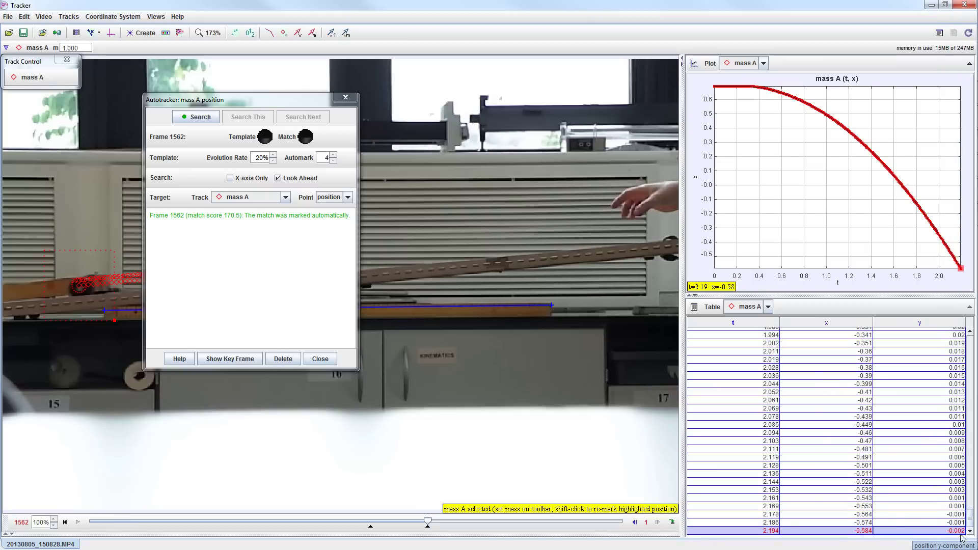
pyautogui.moveTo(970, 519)
pyautogui.mouseDown()
pyautogui.moveTo(973, 404)
pyautogui.moveTo(973, 529)
pyautogui.mouseUp()
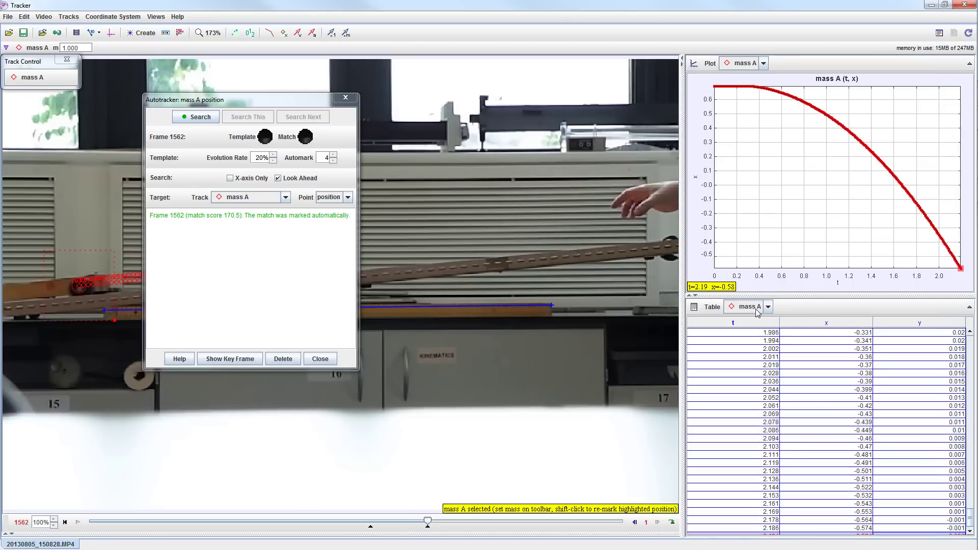
# Step: Tick the v checkbox so the mass A table shows velocity beside x and y
pyautogui.click(718, 309)
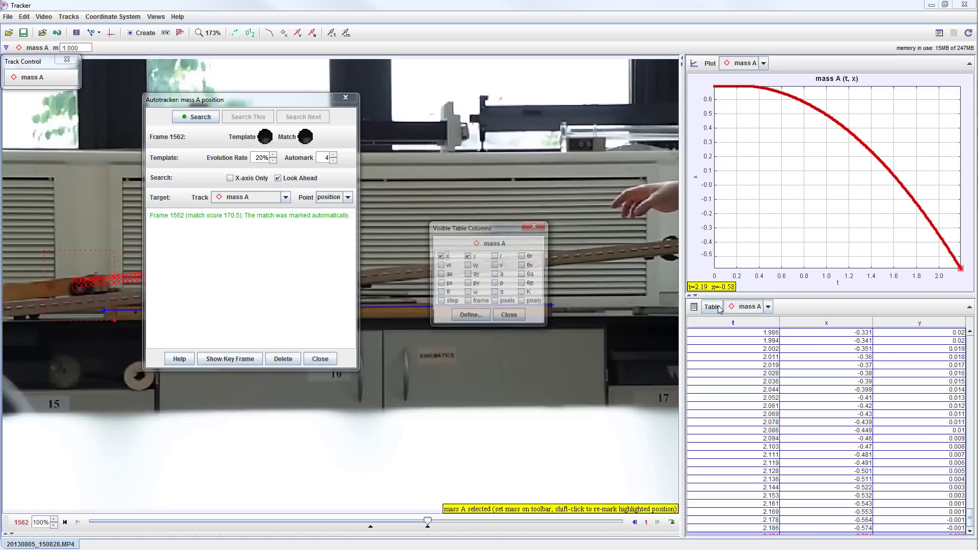
pyautogui.click(495, 266)
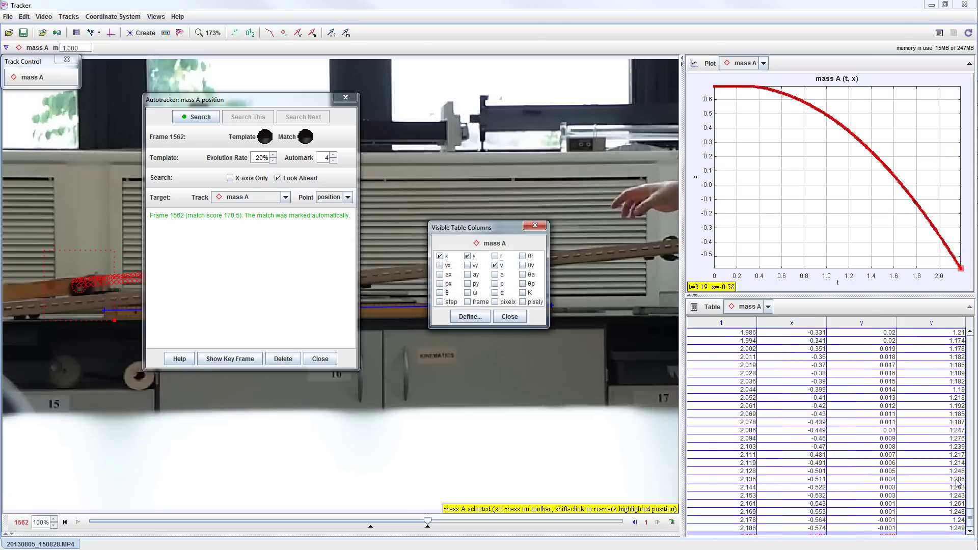
pyautogui.moveTo(973, 516)
pyautogui.mouseDown()
pyautogui.moveTo(965, 337)
pyautogui.moveTo(973, 529)
pyautogui.mouseUp()
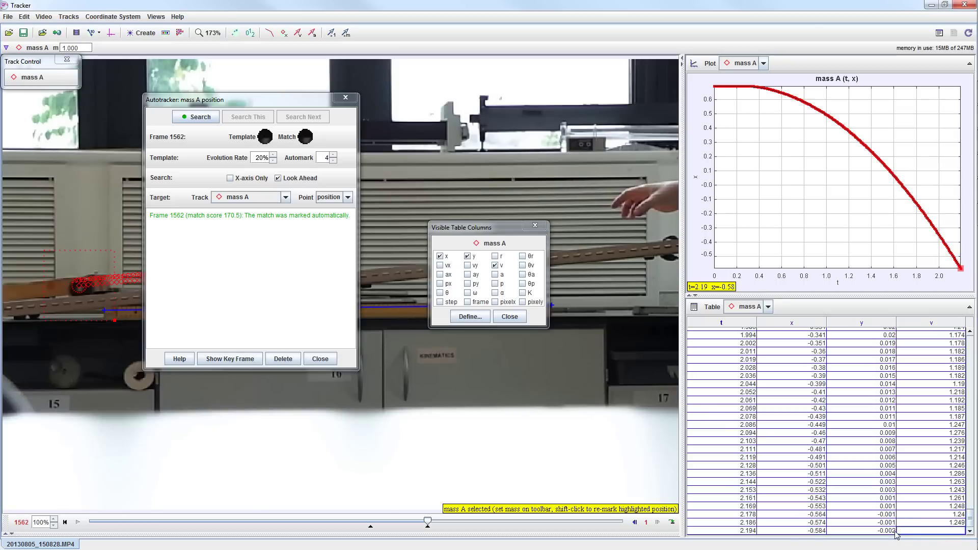
pyautogui.moveTo(970, 519); pyautogui.dragTo(896, 527)
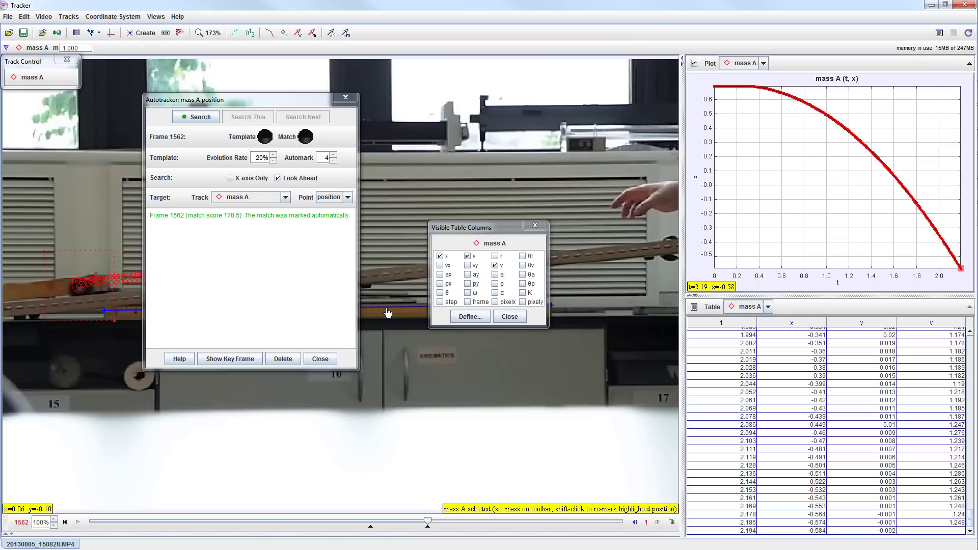
pyautogui.moveTo(490, 229); pyautogui.dragTo(583, 370)
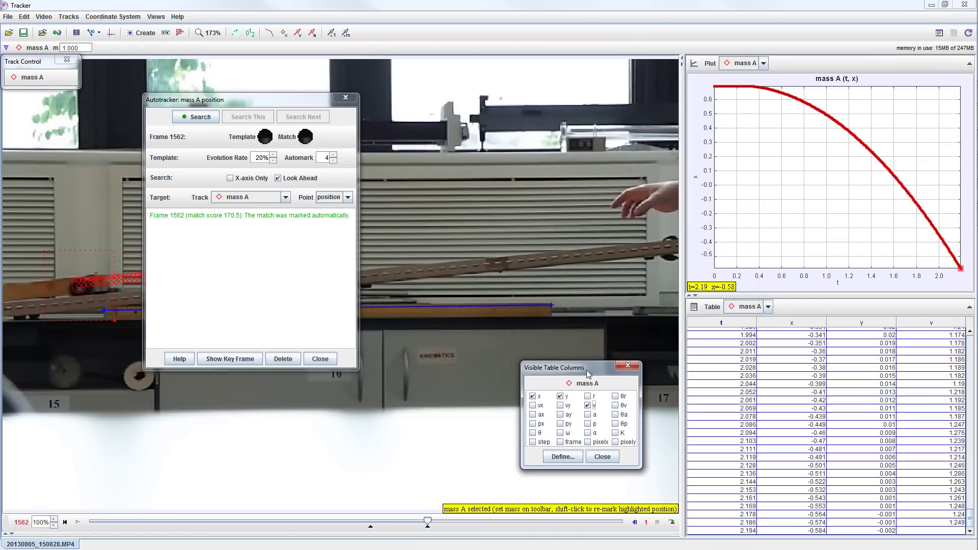
pyautogui.moveTo(244, 102); pyautogui.dragTo(132, 353)
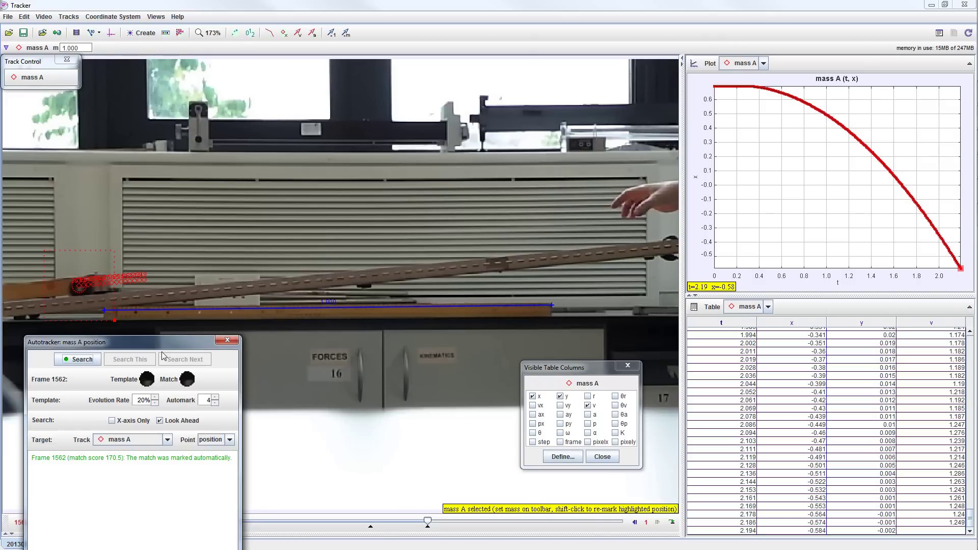
pyautogui.moveTo(159, 344); pyautogui.dragTo(159, 334)
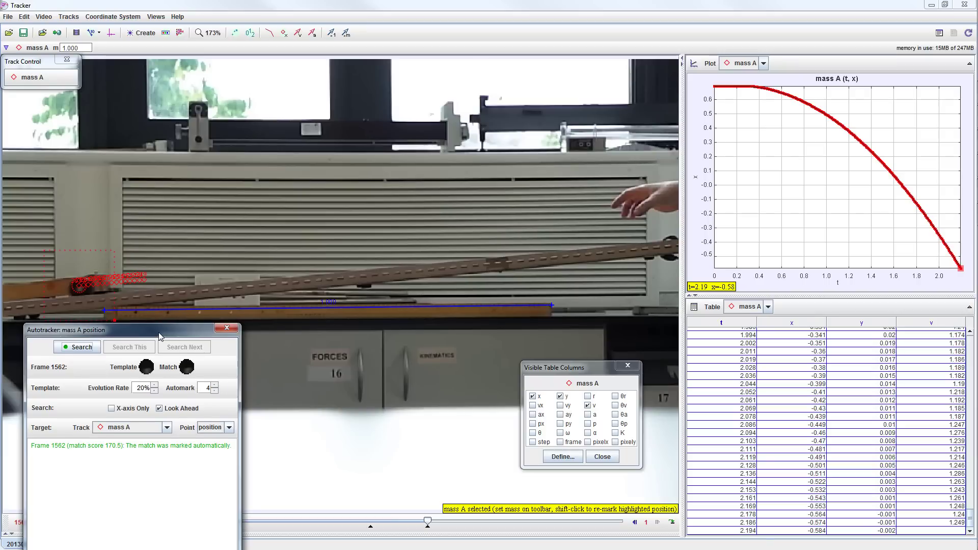
pyautogui.moveTo(158, 332); pyautogui.dragTo(246, 157)
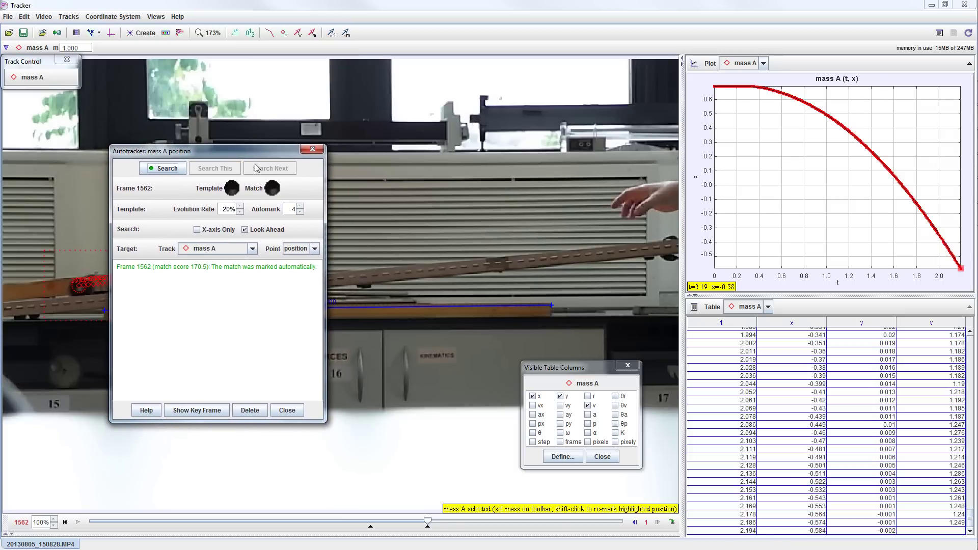